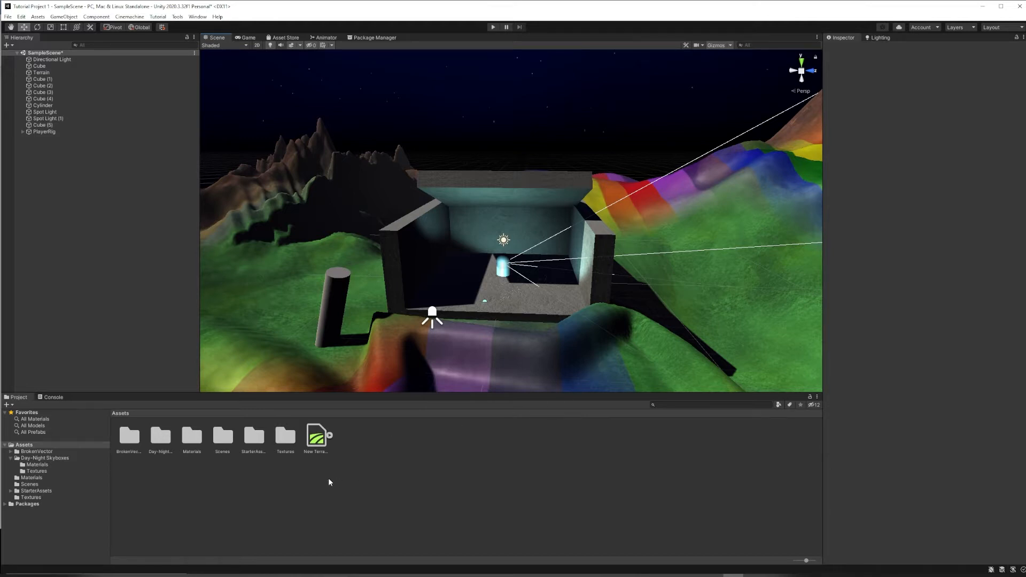
Create a folder named Audio in the project's Assets folder and open it
right_click(363, 452)
mouse_move(442, 238)
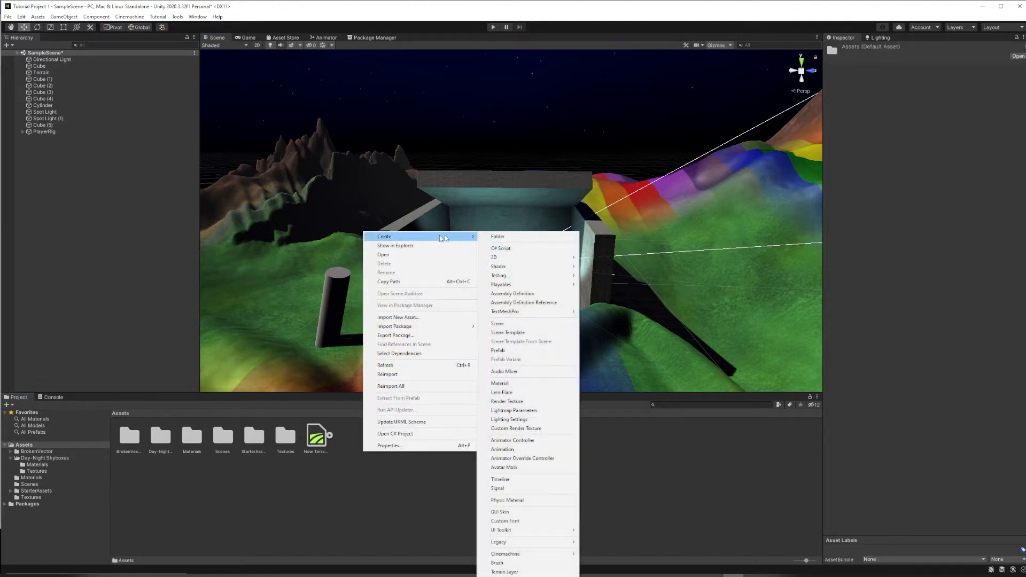
left_click(518, 236)
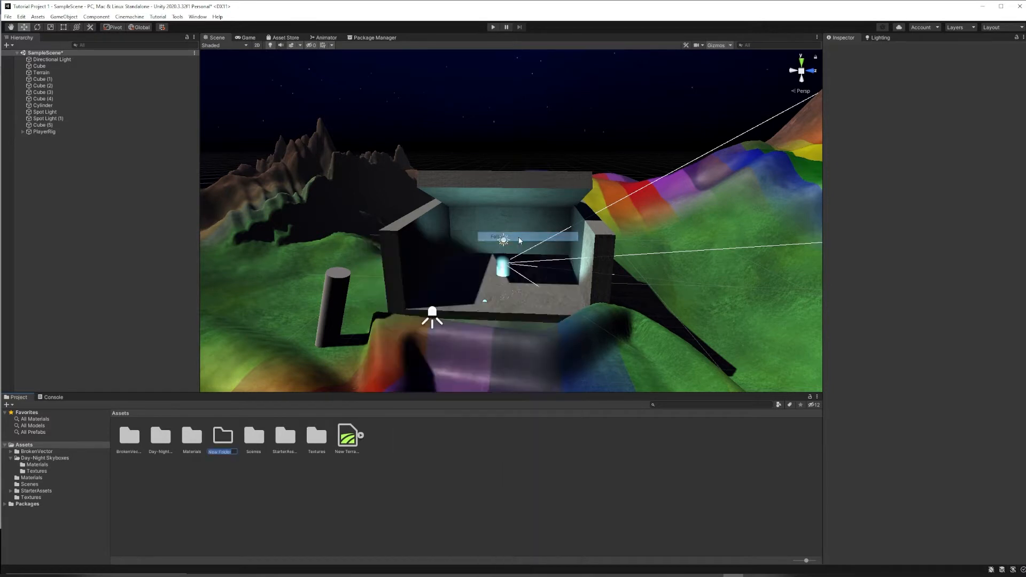
type("A")
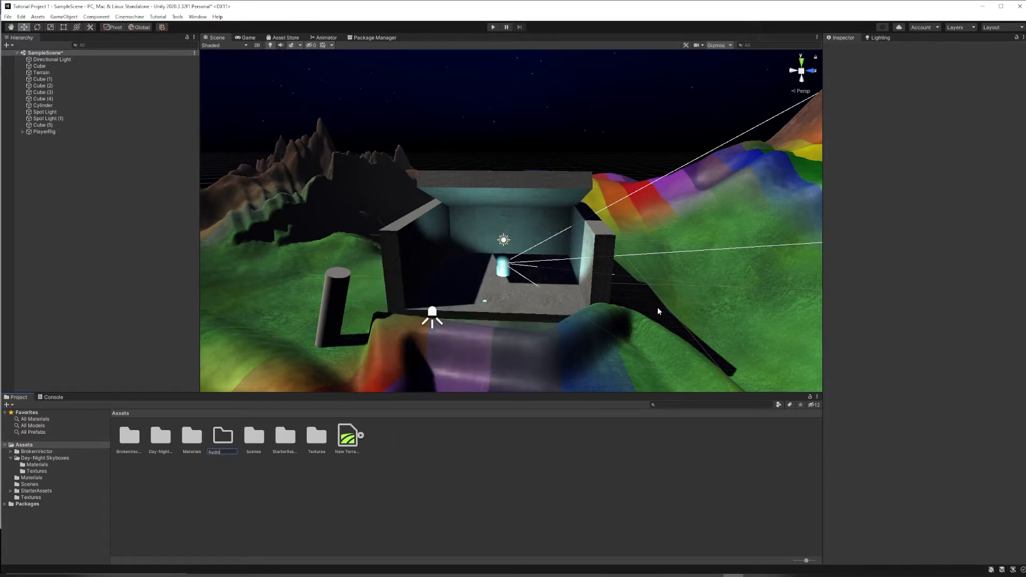
type("udio")
key("Return")
double_click(126, 435)
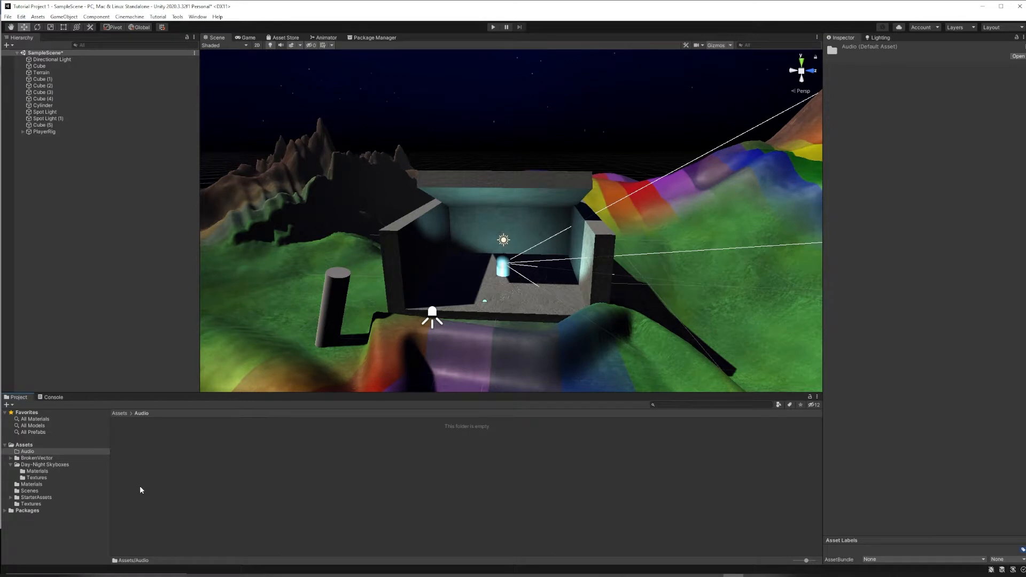
Switch to the browser, locate the downloaded Spring Day Forest.mp3 on disk, and import it into the Unity project's Audio folder
key("alt+Tab")
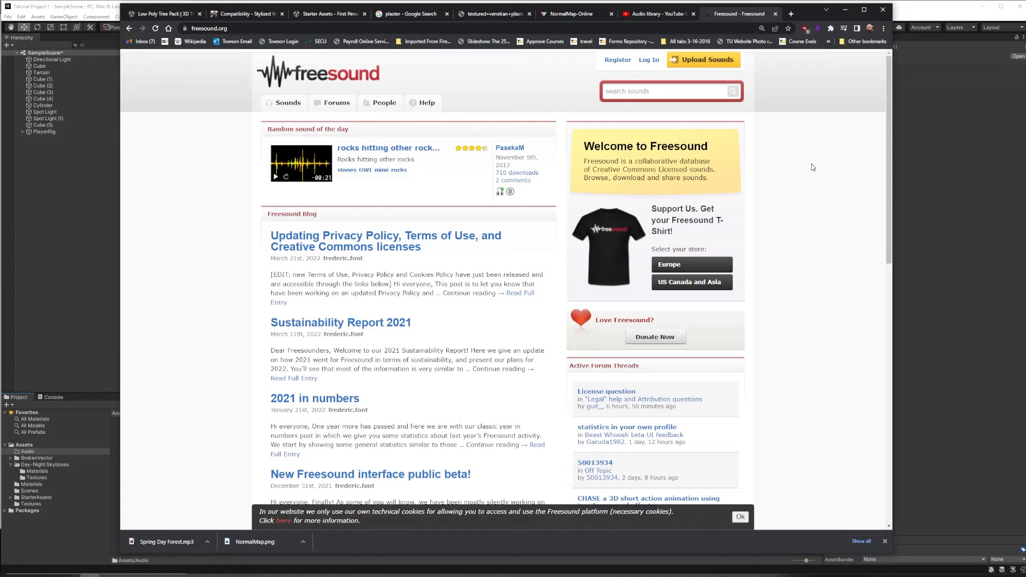
left_click(658, 16)
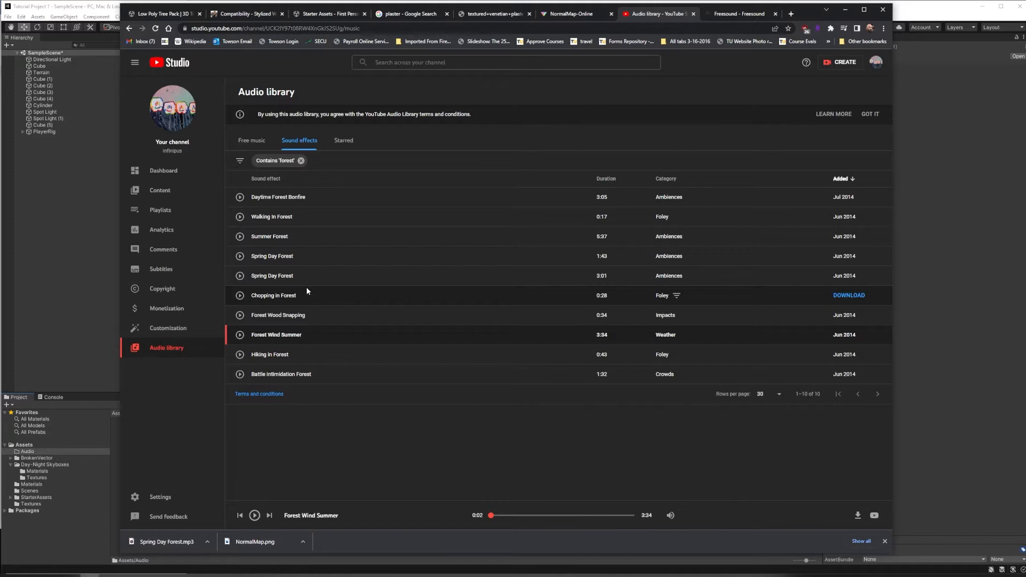
left_click(207, 543)
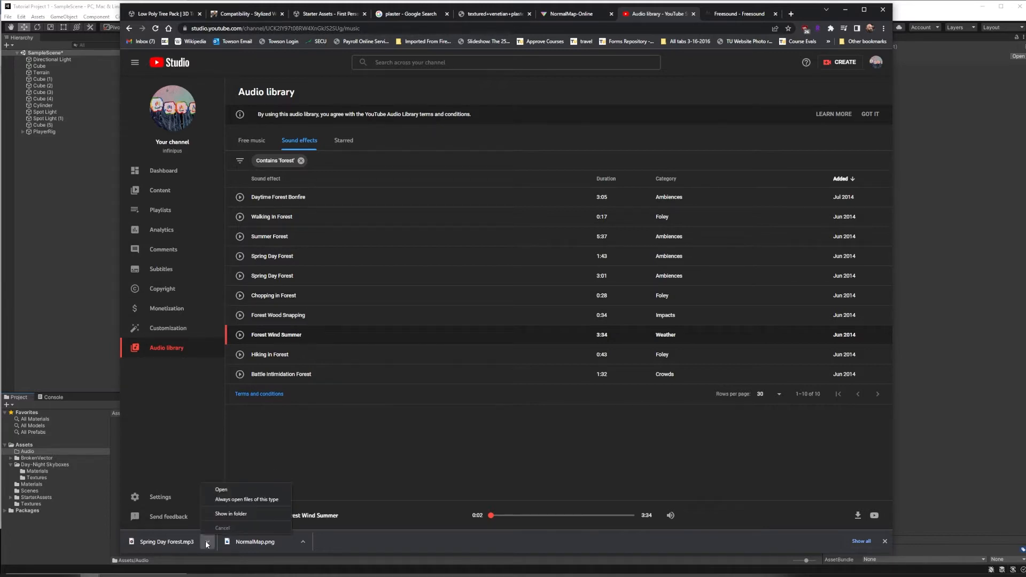
left_click(226, 514)
left_click_drag(431, 240, 115, 491)
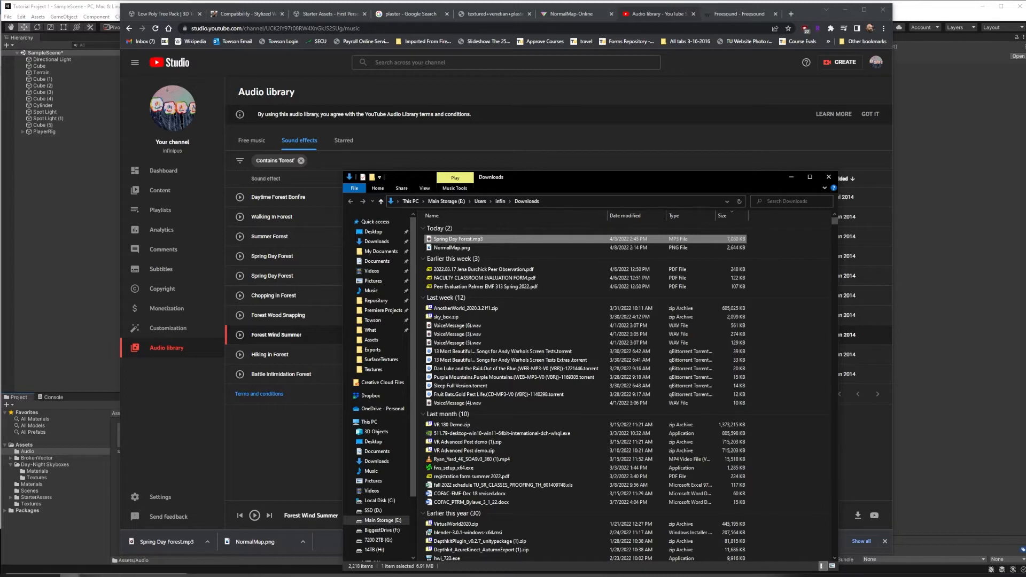
Import the dreamy-choir sound from the other open Audio file folder into the project's Audio folder
mouse_move(67, 576)
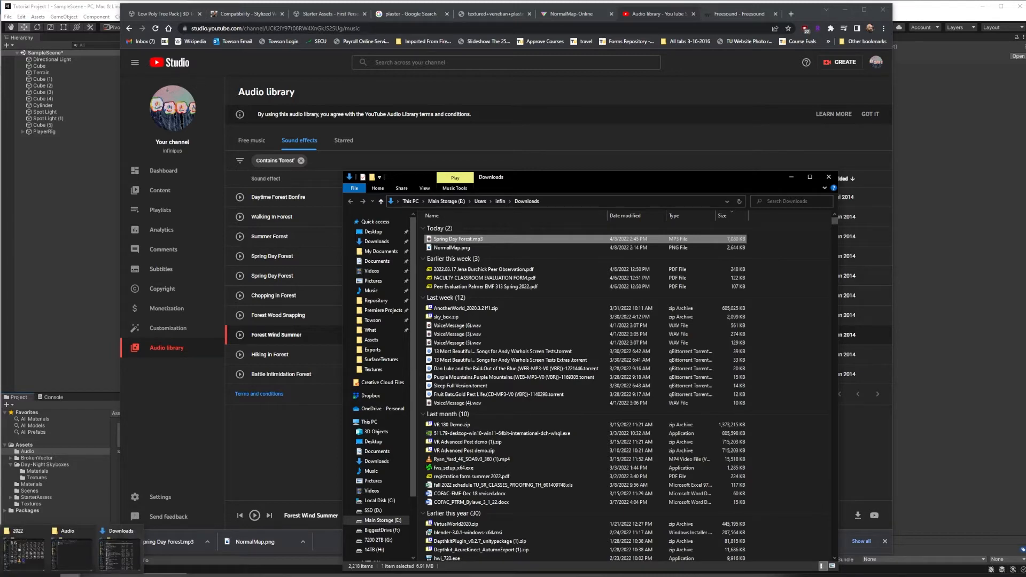
left_click(71, 553)
left_click_drag(761, 136, 115, 471)
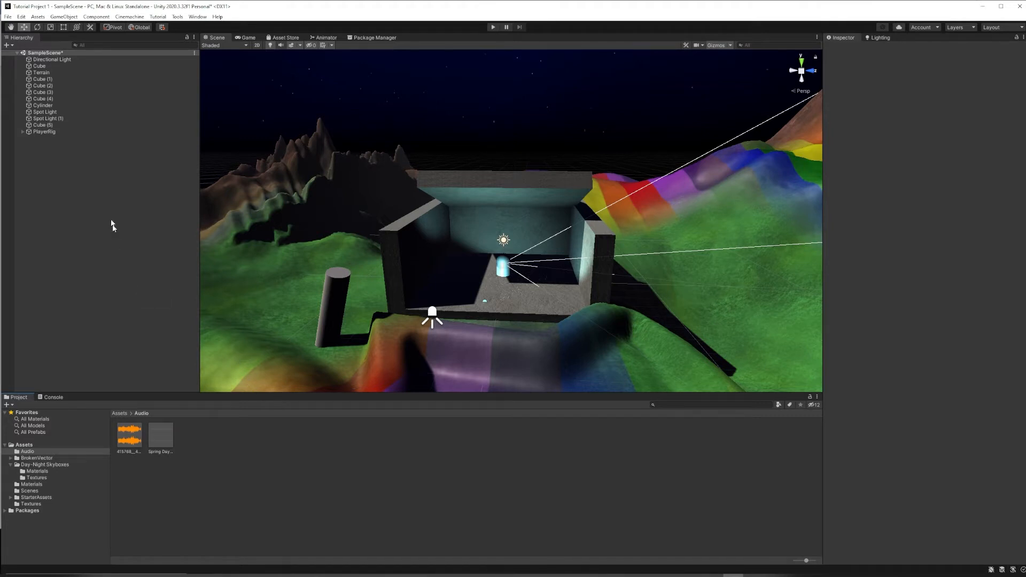
Examine the Audio Listener component on the MainCamera inside PlayerRig
left_click(23, 132)
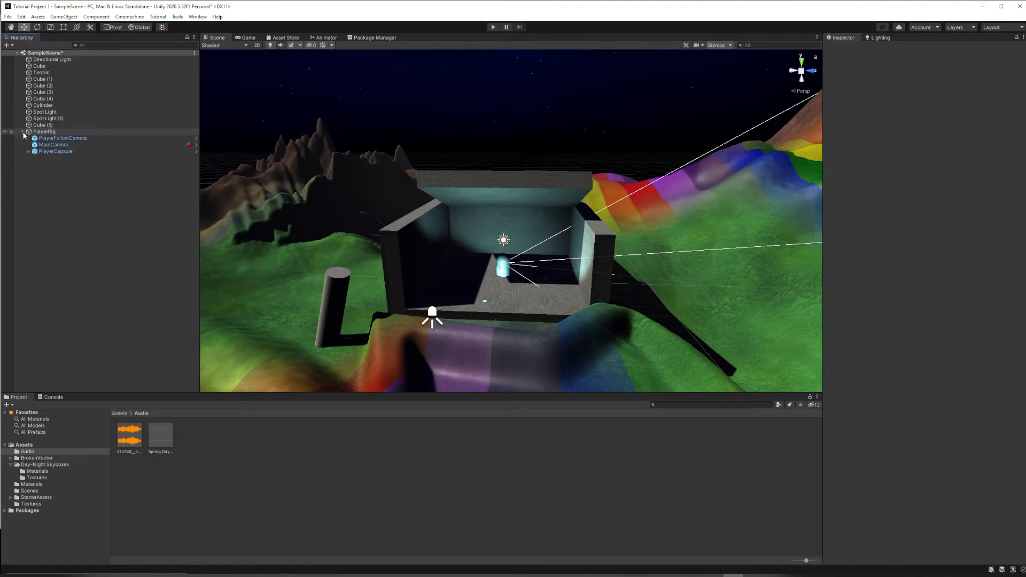
left_click(36, 146)
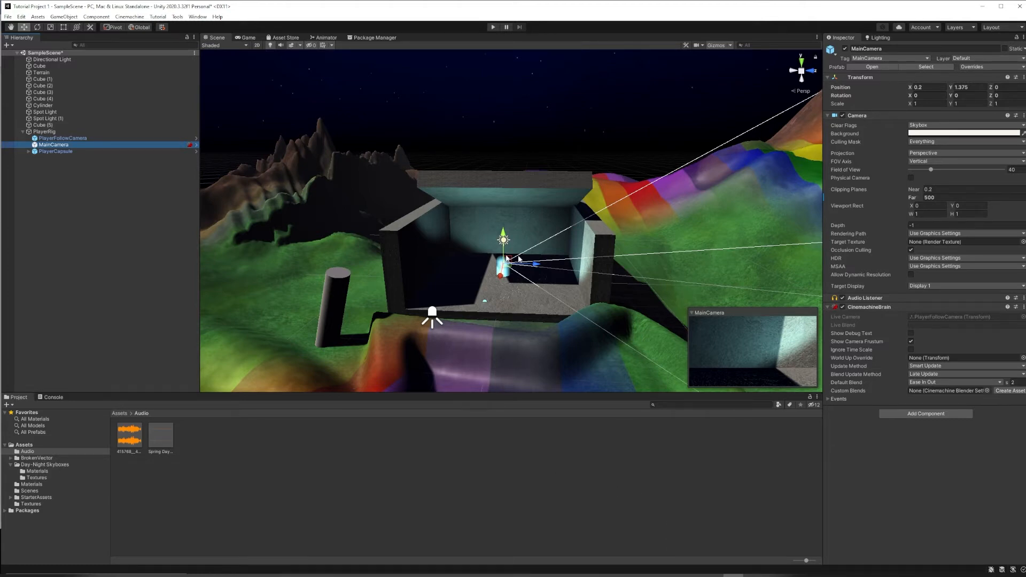
right_click_drag(518, 258, 550, 260)
mouse_move(525, 306)
middle_mouse_down()
mouse_move(471, 291)
mouse_move(516, 291)
middle_mouse_up()
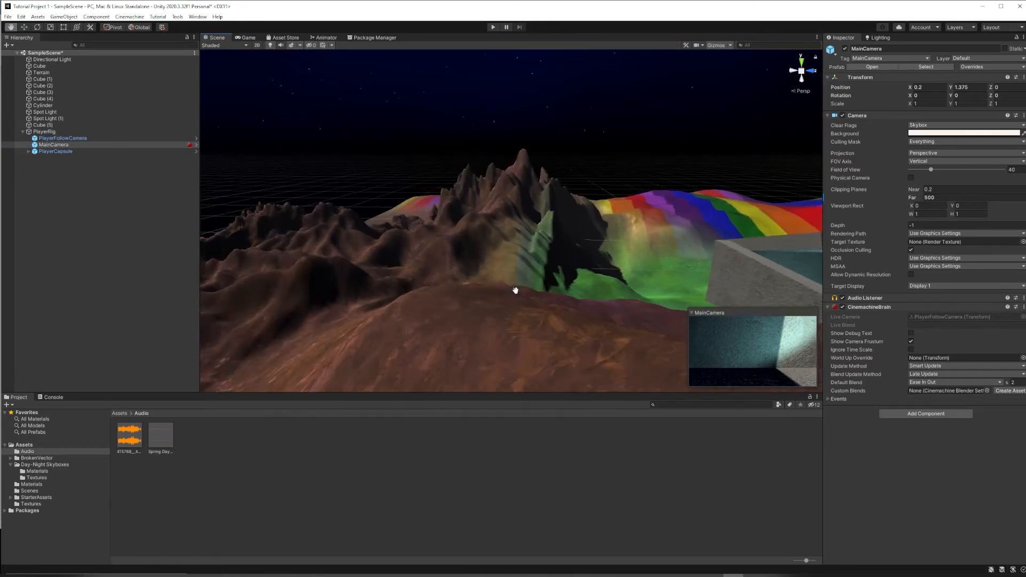
key("f")
key("w")
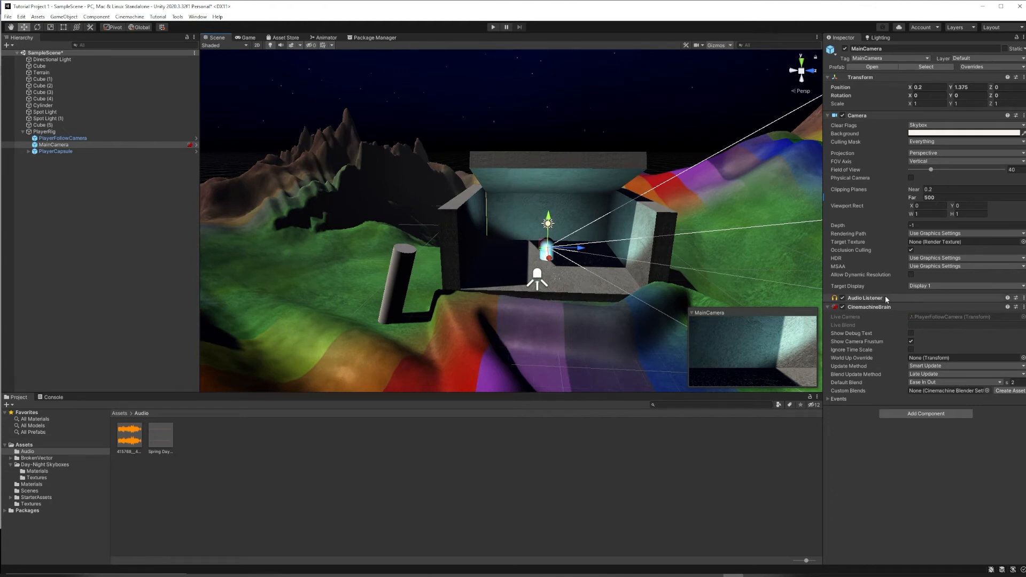
left_click(23, 132)
left_click(23, 132)
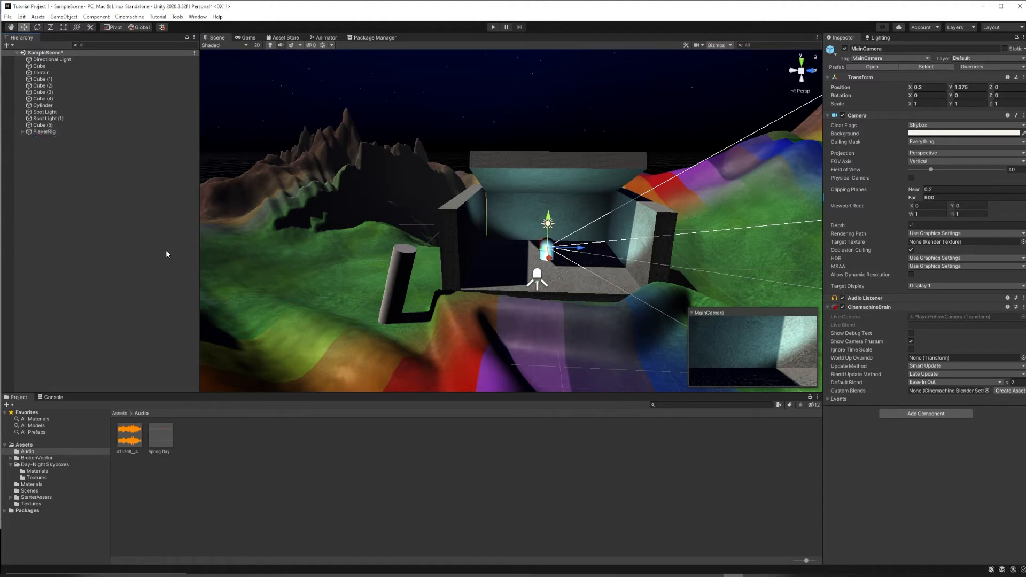
Add the Spring Day Forest clip to the scene as a looping audio source named "Audio - Spring Day Forest"
left_click(162, 443)
left_click_drag(161, 443, 36, 163)
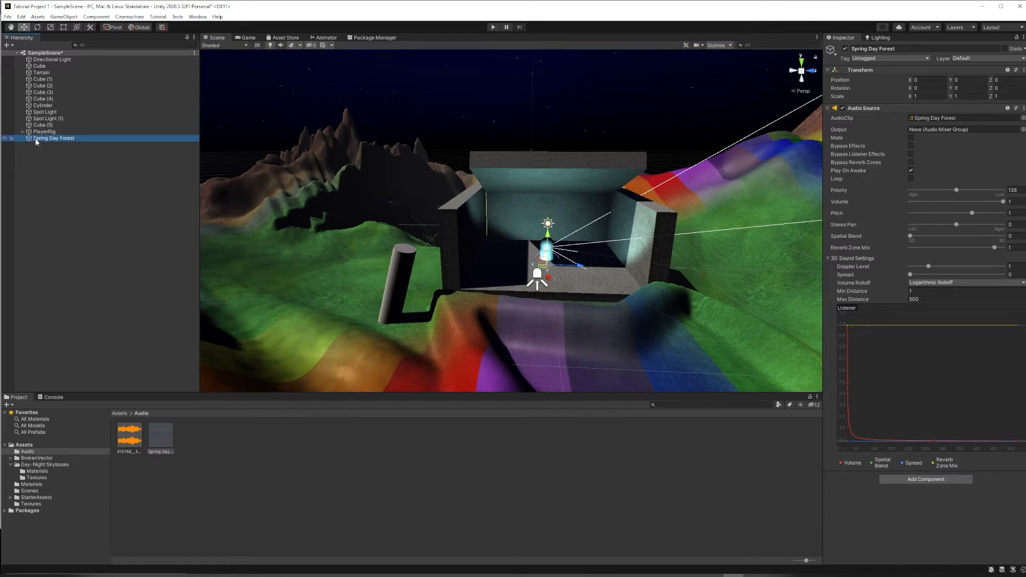
left_click(36, 140)
left_click(34, 138)
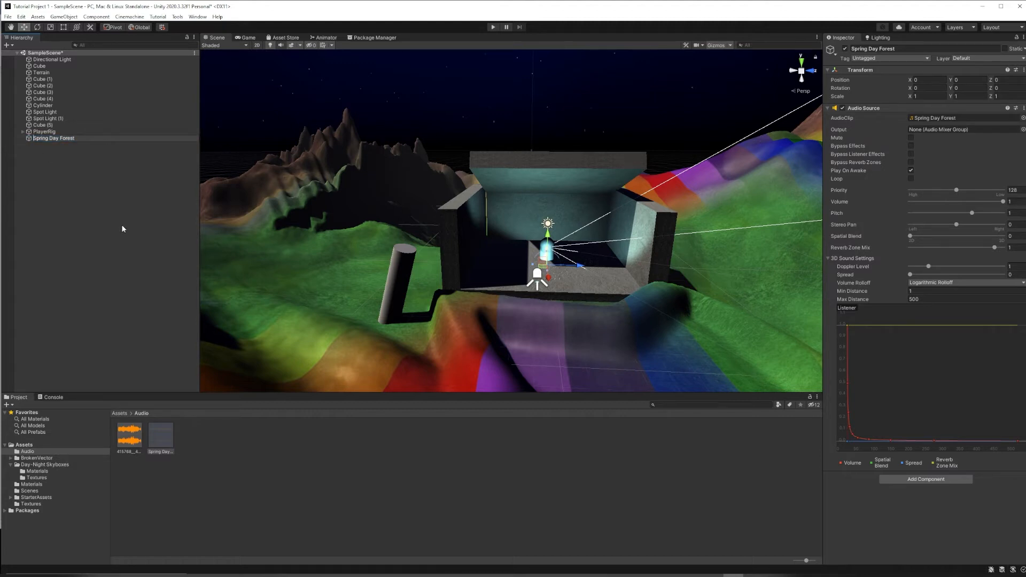
type("Audio -")
key("Return")
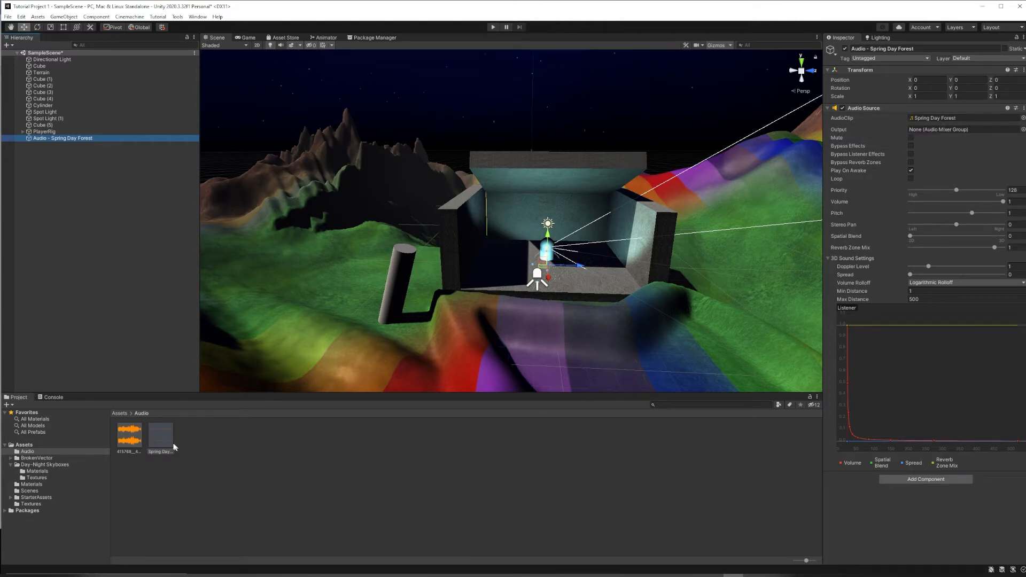
left_click(911, 179)
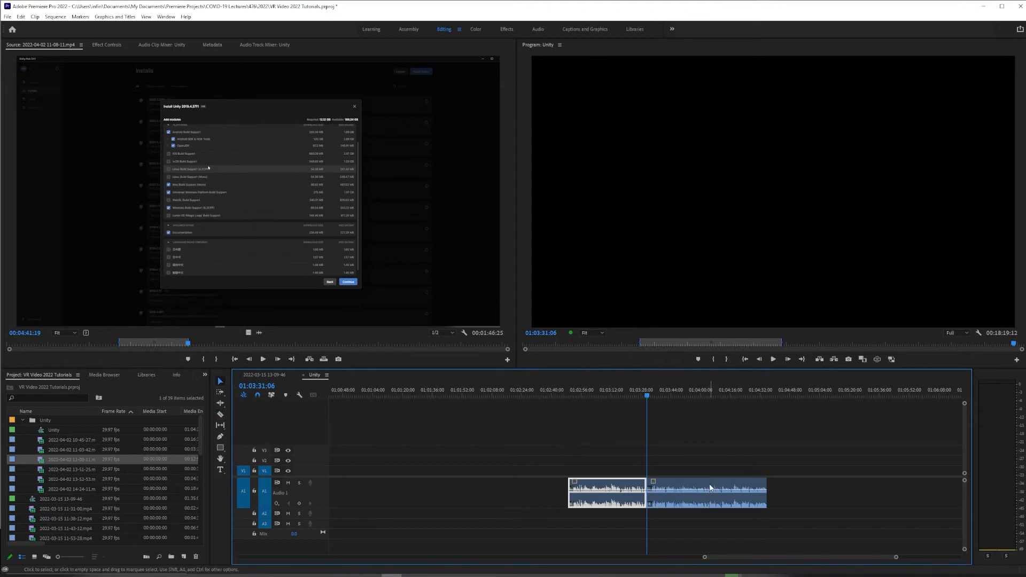
In Premiere Pro, move the split audio clip's second half ahead of the first, and overlap the halves on separate audio tracks
left_click(711, 488)
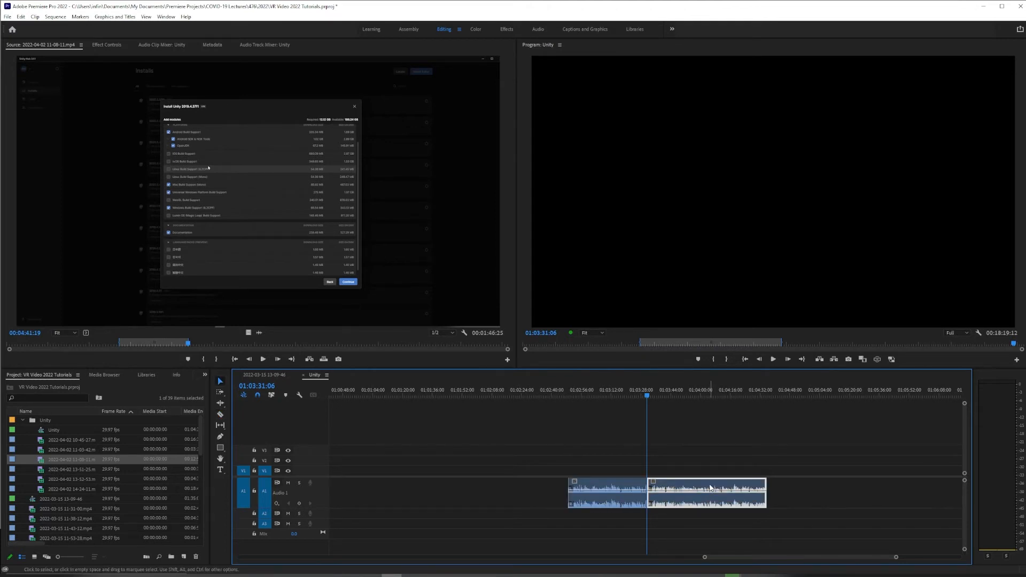
left_click_drag(711, 487, 519, 498)
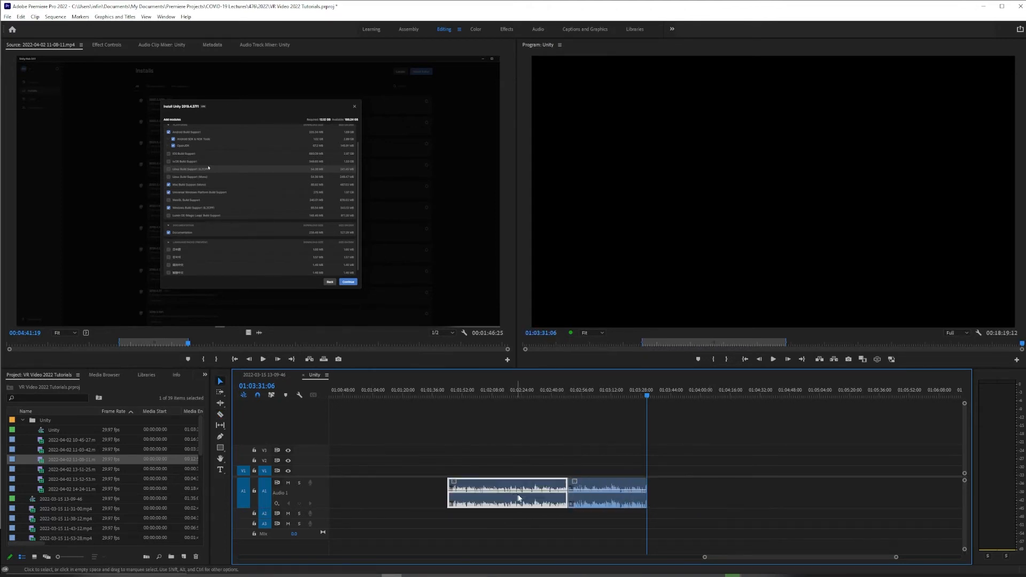
left_click(581, 487)
left_click(544, 488)
left_click_drag(589, 492, 571, 518)
Apply default transitions at the end of the leading audio clip and at the start of the overlapping clip
right_click(423, 499)
left_click(449, 557)
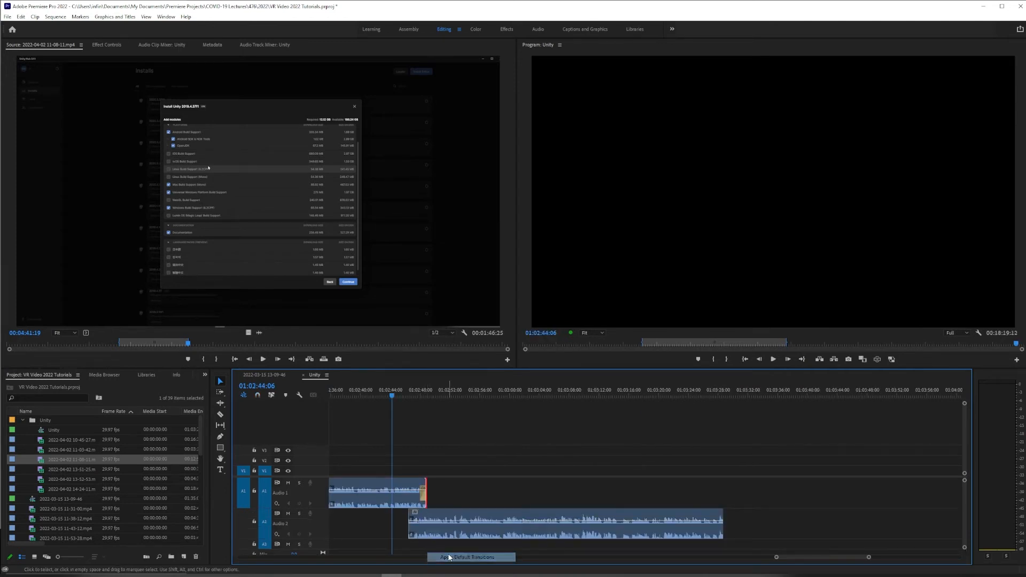
right_click(410, 528)
left_click(428, 516)
left_click_drag(415, 528, 412, 497)
Mark the in point at the start of the rearranged audio and the out point at its end
key("minus")
key("minus")
key("Up")
key("i")
key("End")
key("o")
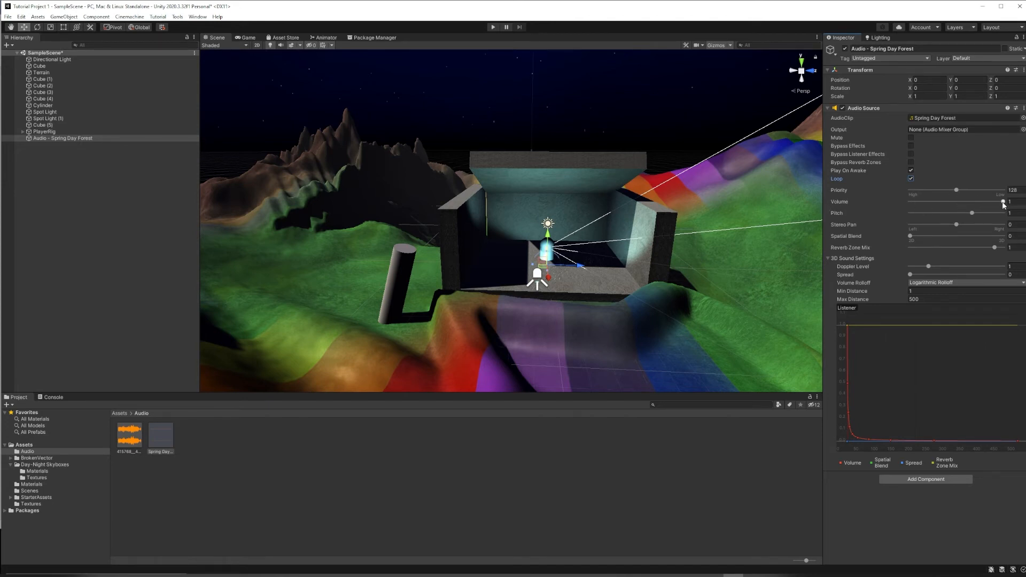
Back in Unity, lower the Spring Day Forest source's volume to about 0.67 and test the sound in Play mode
left_click_drag(1004, 204, 974, 205)
left_click(493, 27)
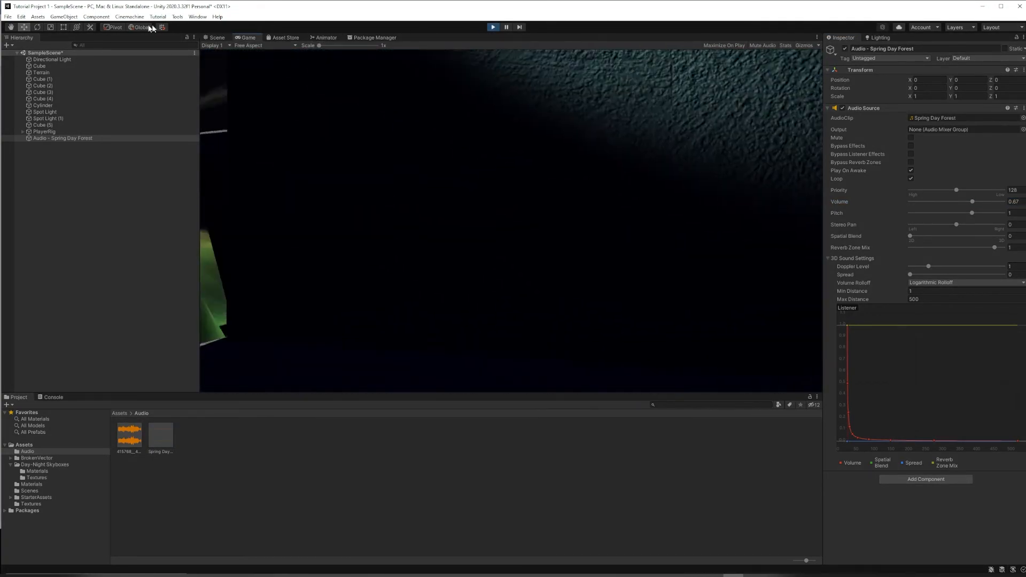
key("w")
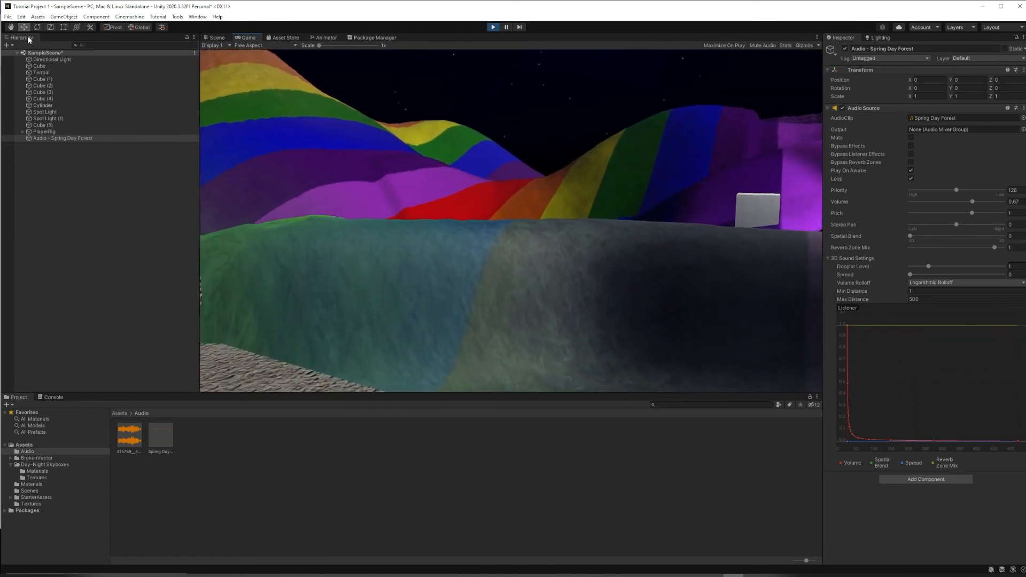
key("space")
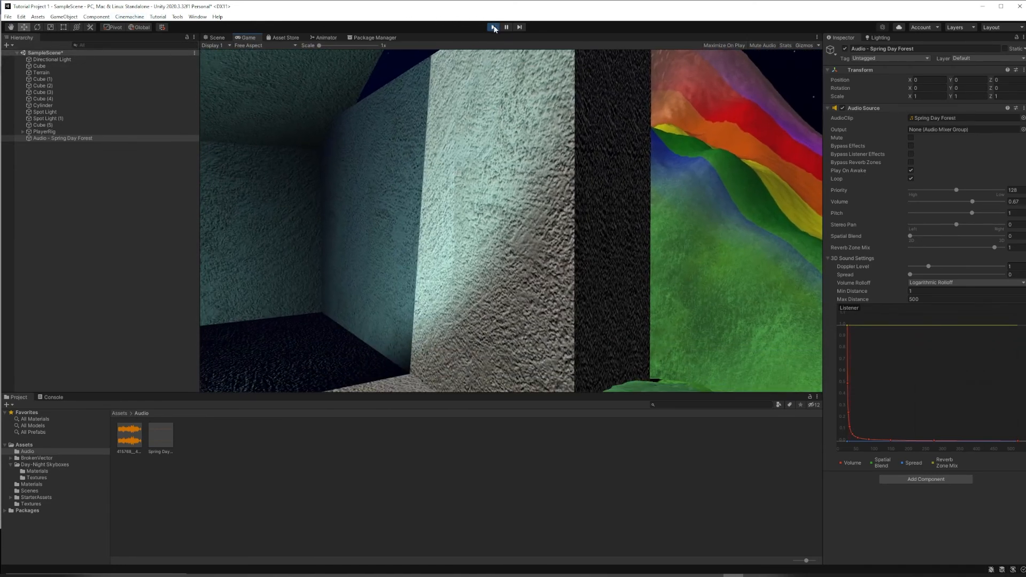
left_click(493, 28)
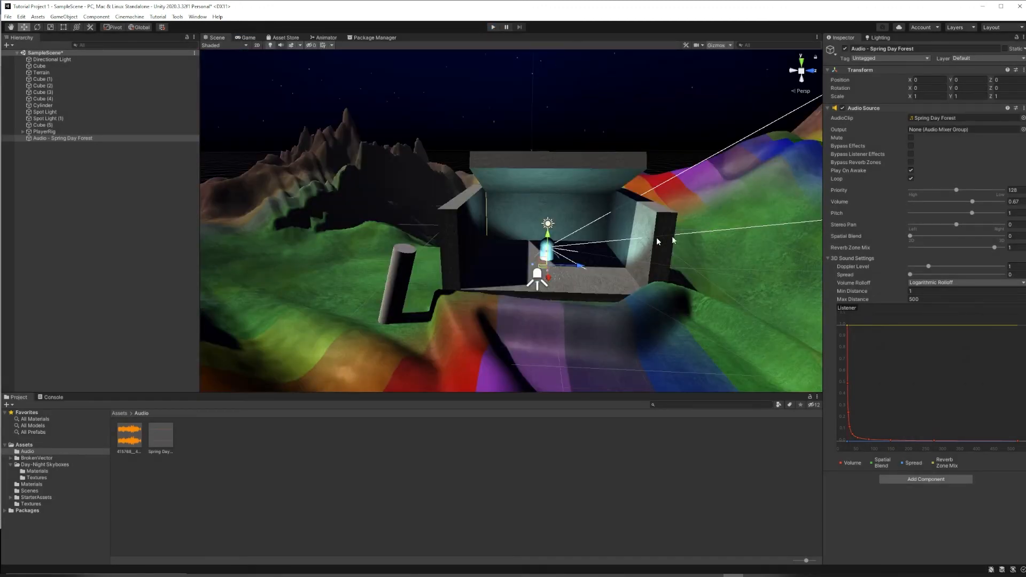
Raise the Spring Day Forest audio source's volume to about 0.701
left_click_drag(972, 202, 974, 202)
left_click_drag(974, 203, 976, 203)
right_click_drag(448, 246, 467, 241)
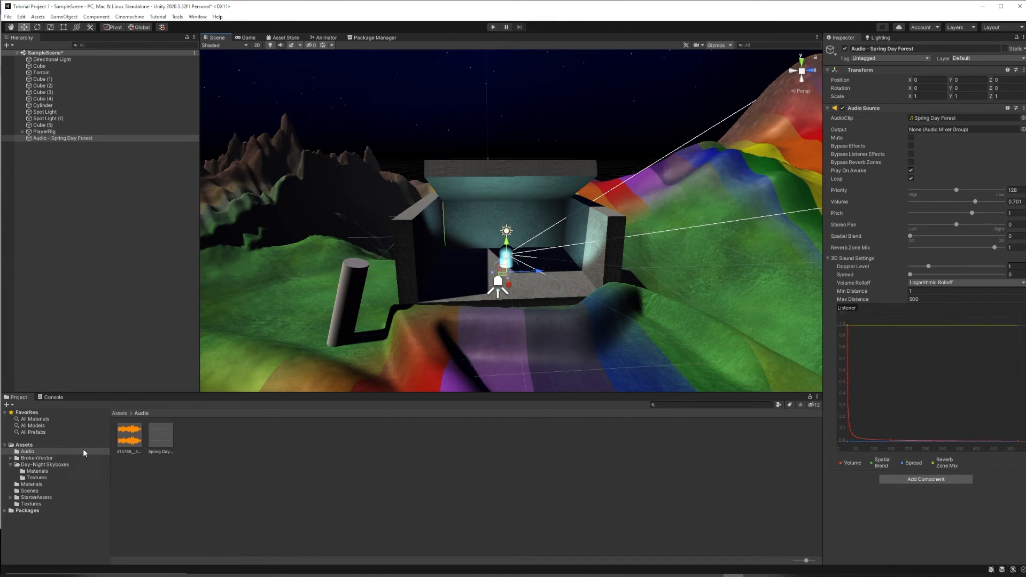
Add the dreamy-choir clip to the scene as an audio source and rename it "Music dreamy-choir"
left_click(132, 441)
left_click_drag(132, 438, 53, 182)
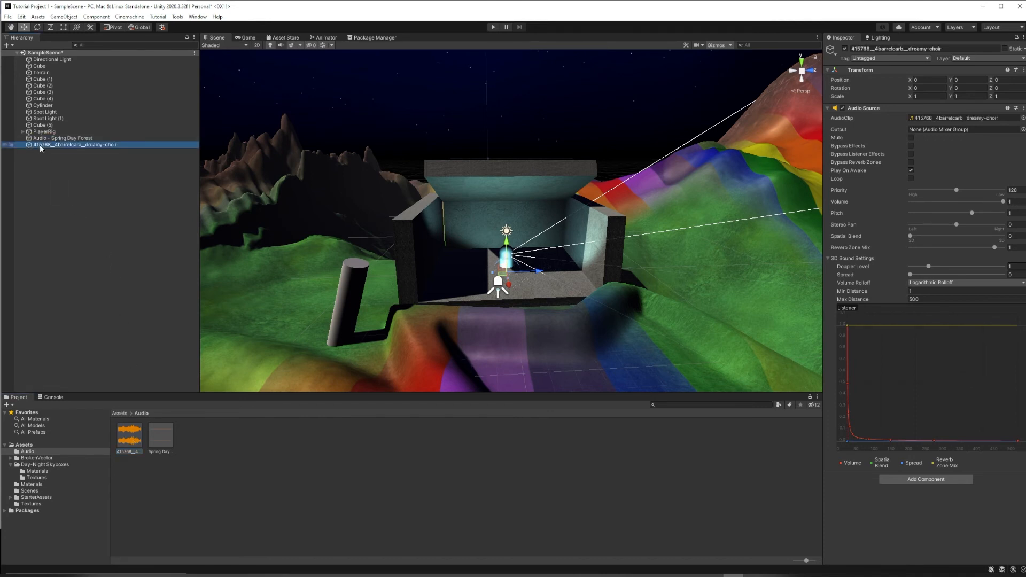
left_click(40, 145)
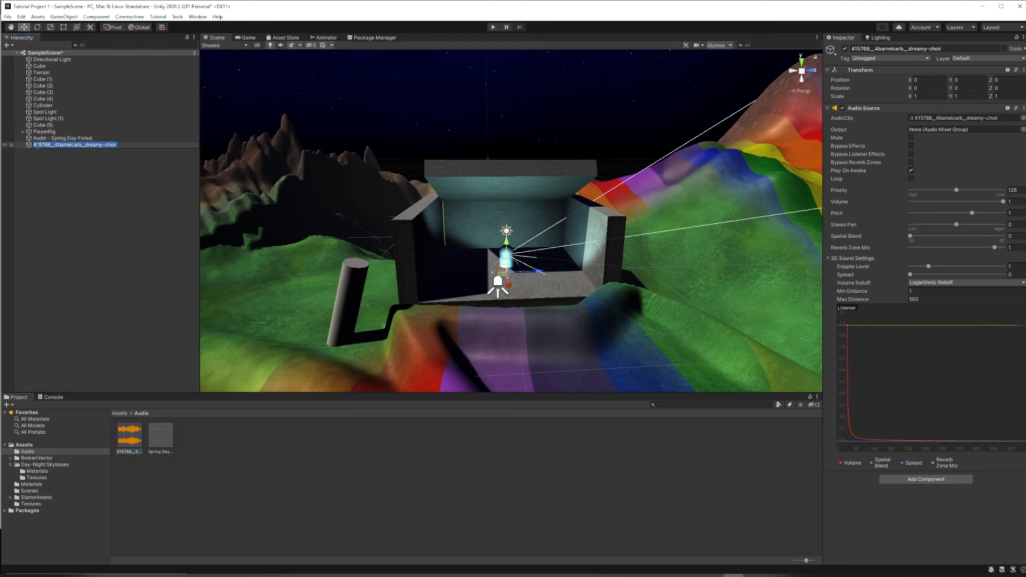
key("Return")
left_click(37, 144)
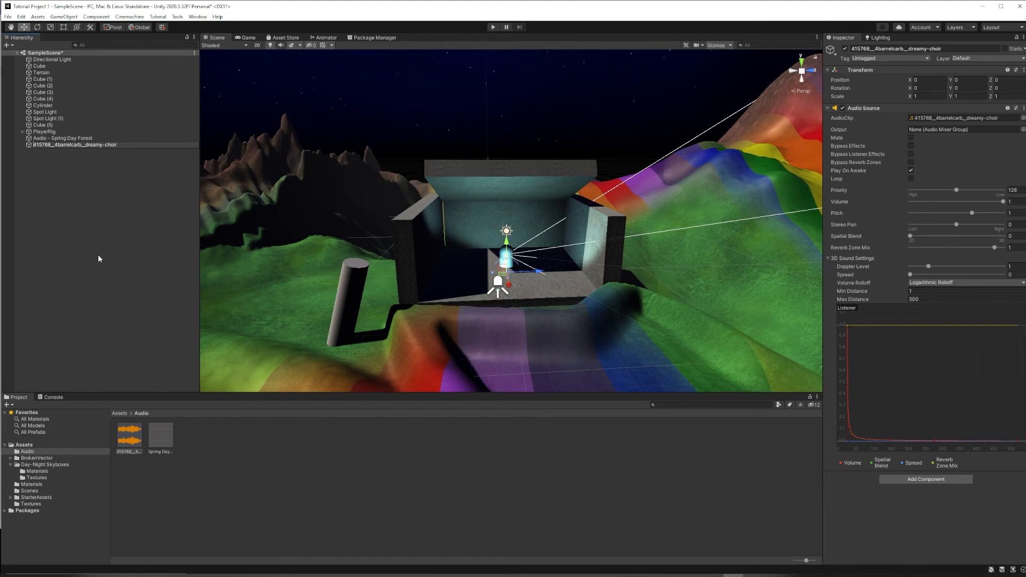
key("Delete")
key("Delete")
key("Delete")
key("Delete")
key("Delete")
key("Delete")
key("Delete")
key("Delete")
key("Delete")
key("Delete")
key("Delete")
key("Delete")
key("Delete")
key("Delete")
key("Delete")
key("Delete")
key("Delete")
key("Delete")
key("Delete")
key("Delete")
type("Music")
key("Return")
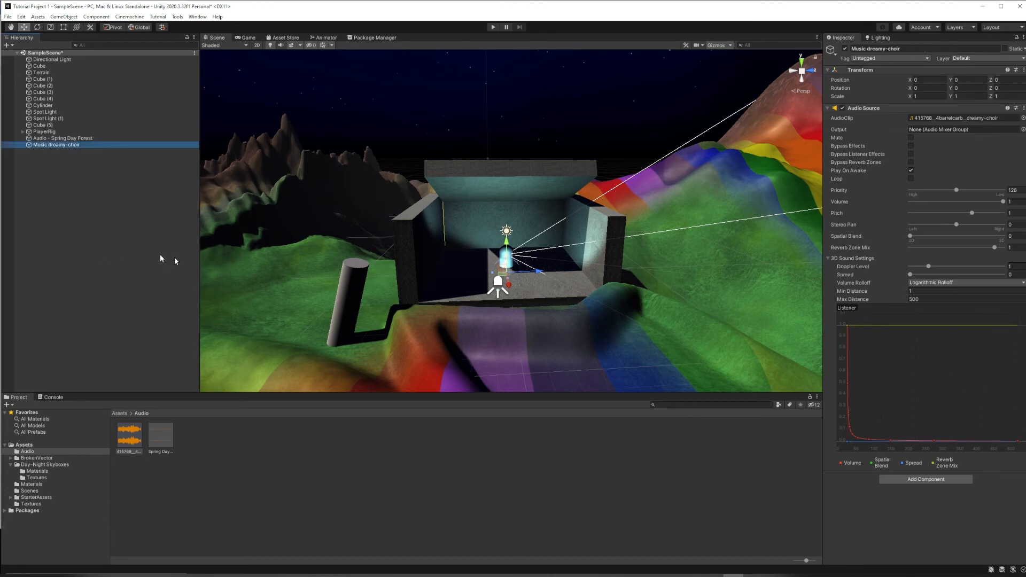
Enable looping on Music dreamy-choir and set its volume to about 0.107
left_click(912, 178)
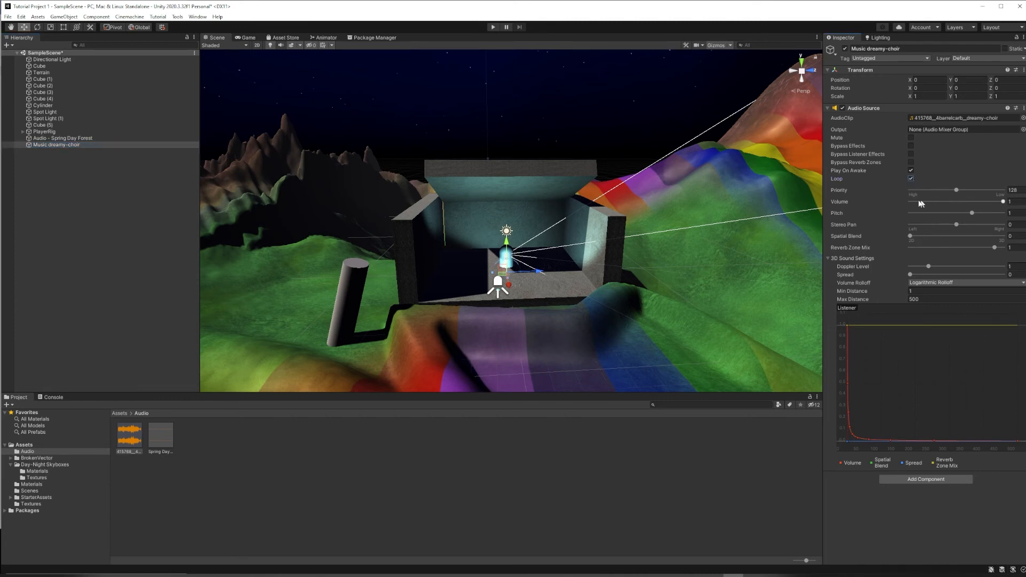
left_click_drag(1002, 201, 920, 204)
left_click_drag(917, 204, 920, 203)
Play-test the scene while moving around to check the balance between the choir music and the forest ambience
left_click(494, 27)
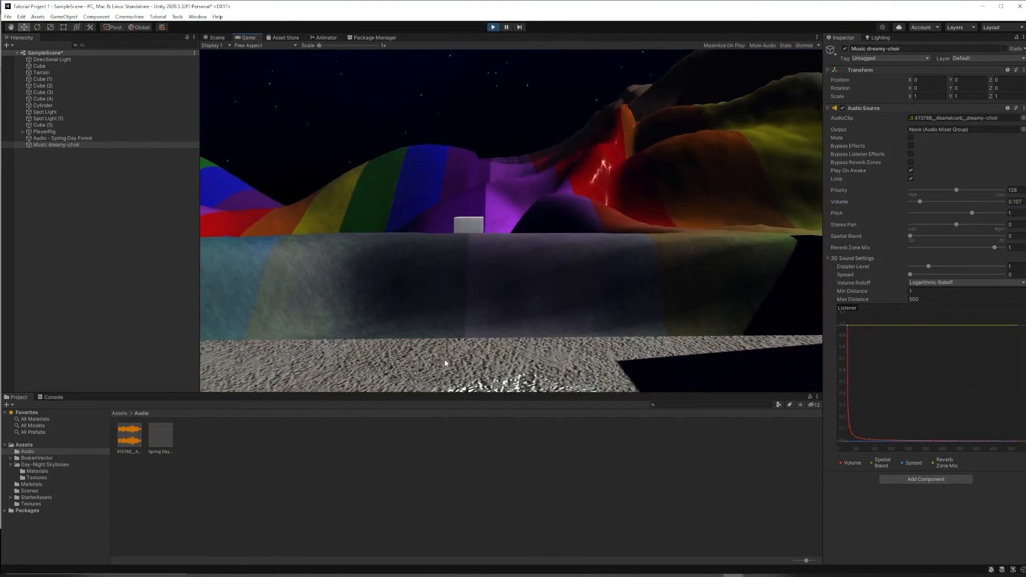
key("w")
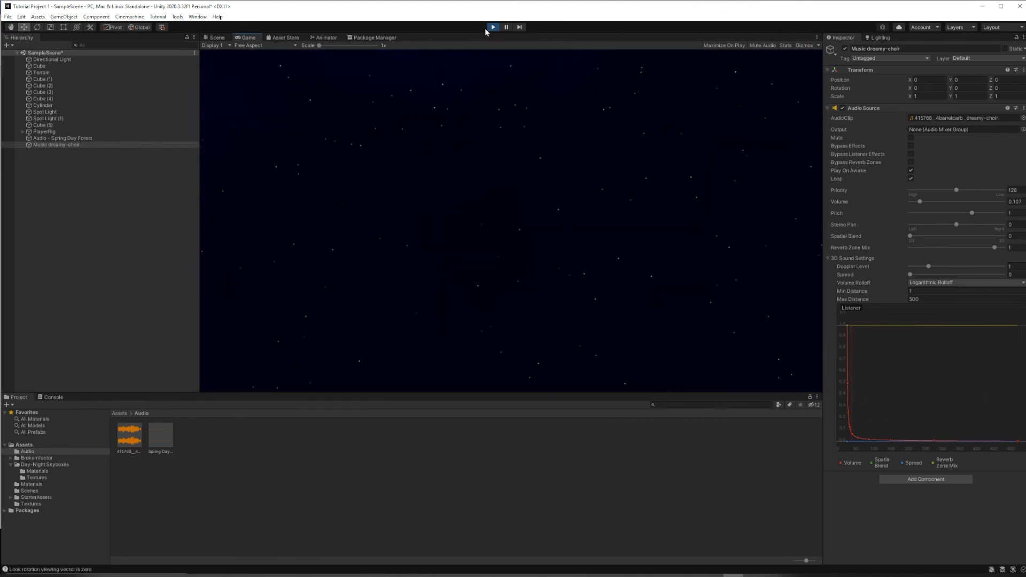
left_click(493, 27)
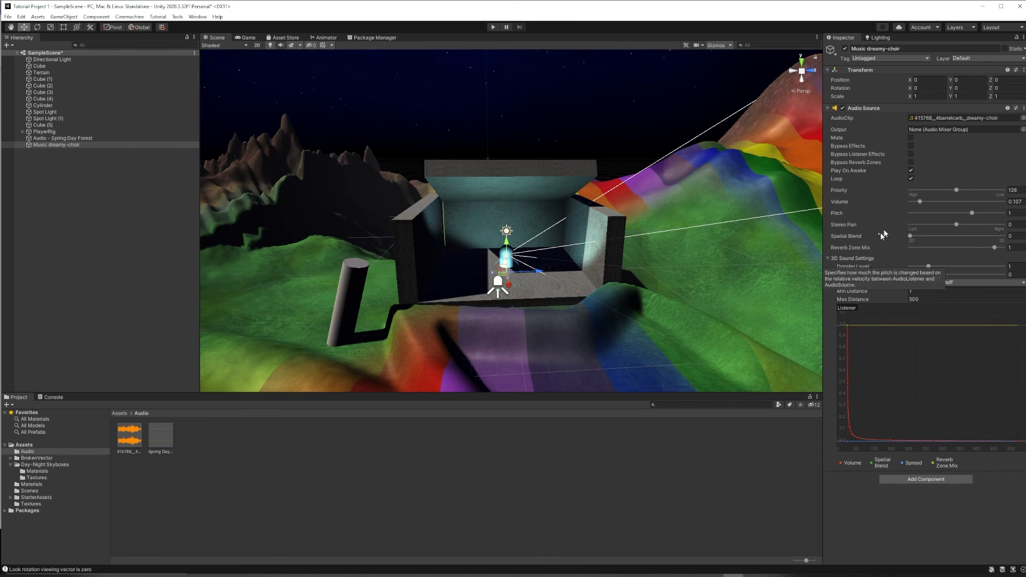
Lower the Music dreamy-choir volume to about 0.085 and raise the Spring Day Forest volume to about 0.758
left_click_drag(919, 201, 917, 203)
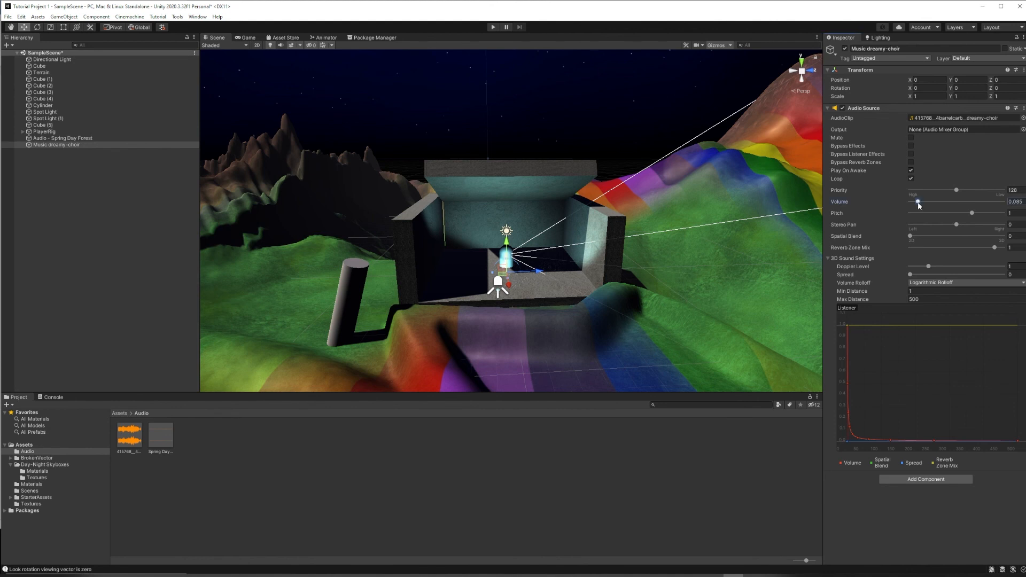
left_click(80, 139)
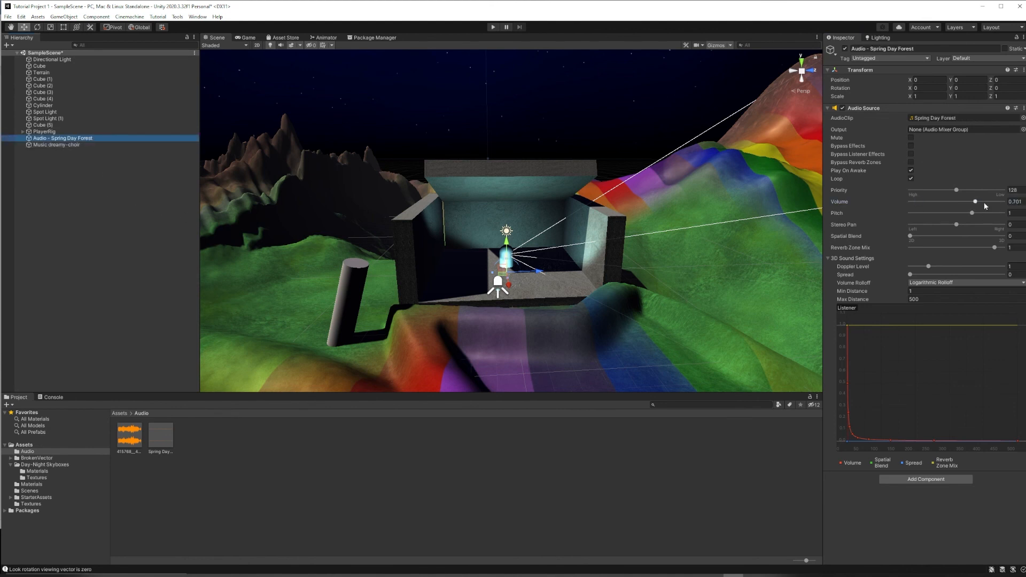
left_click_drag(979, 201, 981, 202)
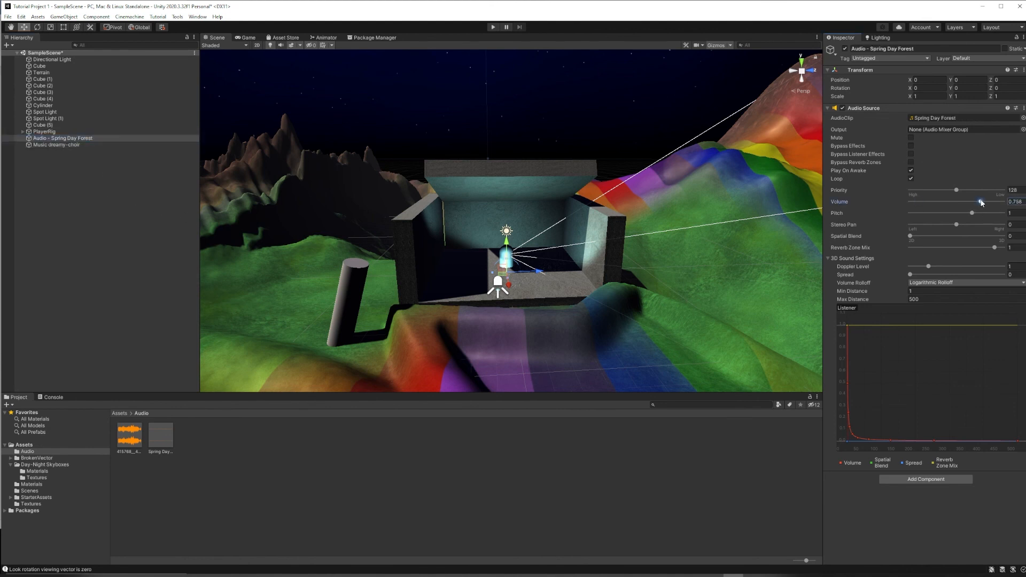